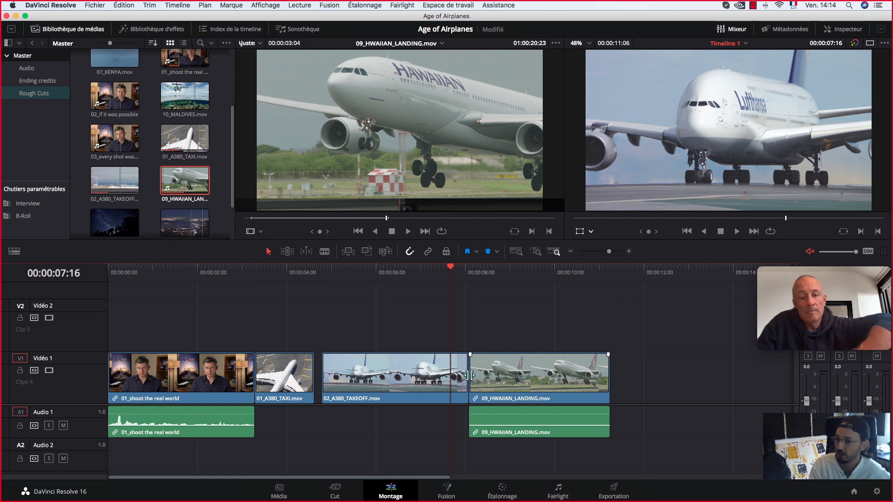
# Try rolling the cut between 02_A380_TAKEOFF and 09_HWAIIAN_LANDING by up to +02:05, and return it to its starting point.
pyautogui.moveTo(474, 375); pyautogui.dragTo(472, 375)
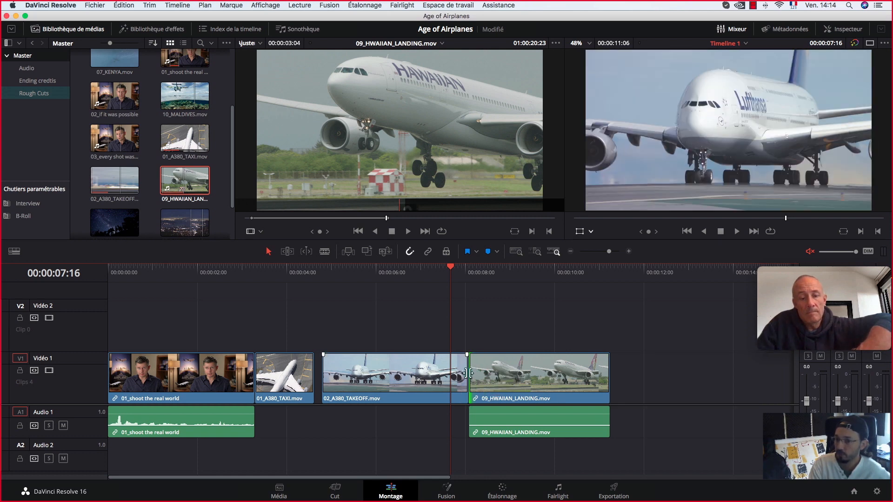
pyautogui.moveTo(468, 372); pyautogui.dragTo(480, 373)
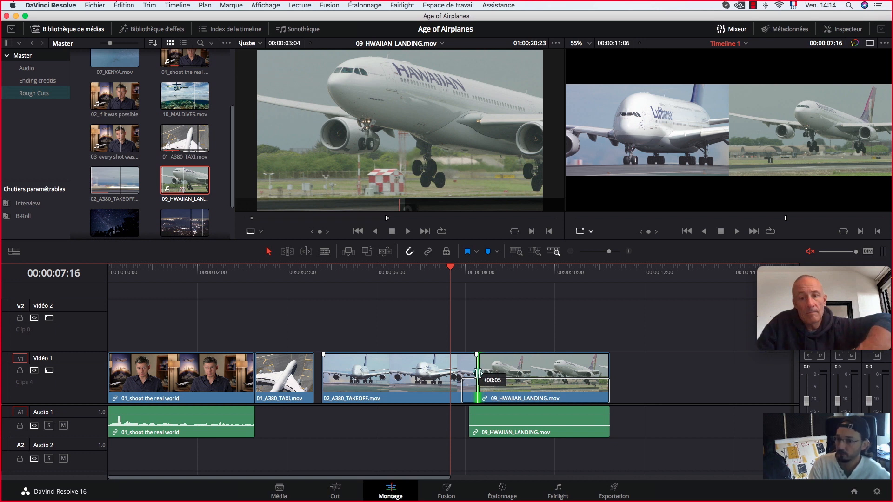
pyautogui.moveTo(480, 373); pyautogui.dragTo(569, 384)
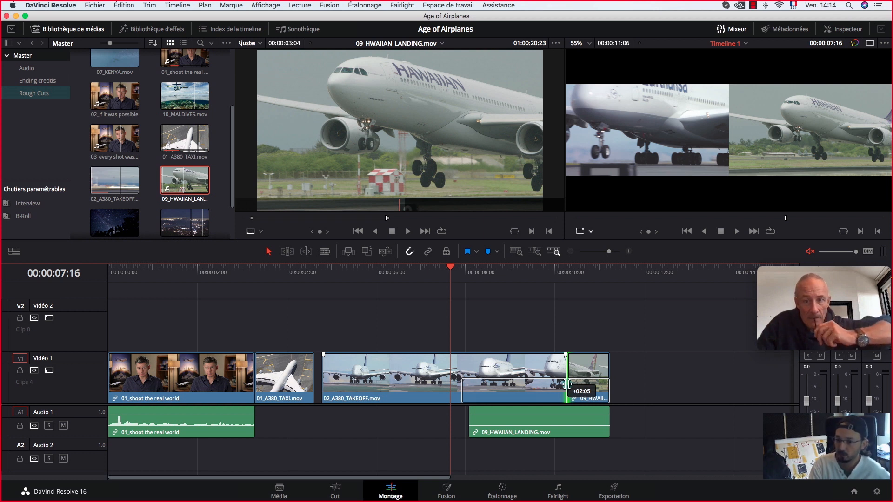
pyautogui.moveTo(569, 384); pyautogui.dragTo(467, 378)
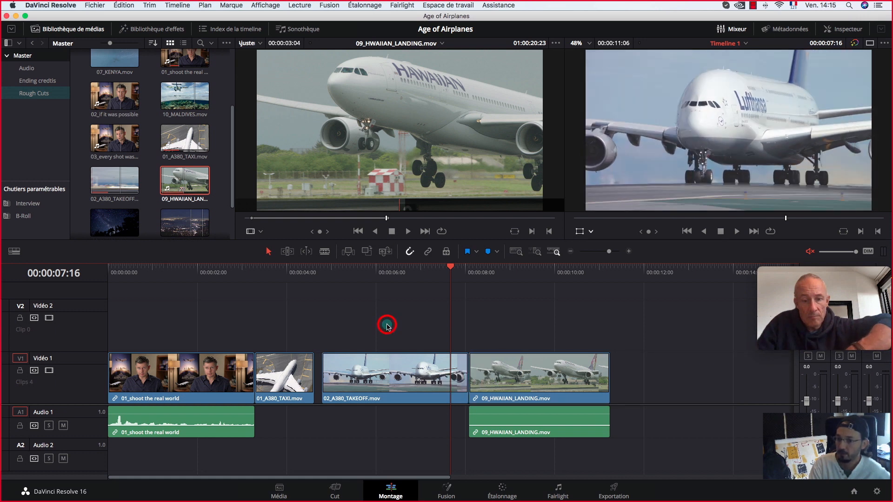
# In Trim Edit mode, ripple-extend the end of 02_A380_TAKEOFF by +01:02 and the video start of 09_HWAIIAN_LANDING by about four frames.
pyautogui.click(288, 253)
pyautogui.press('t')
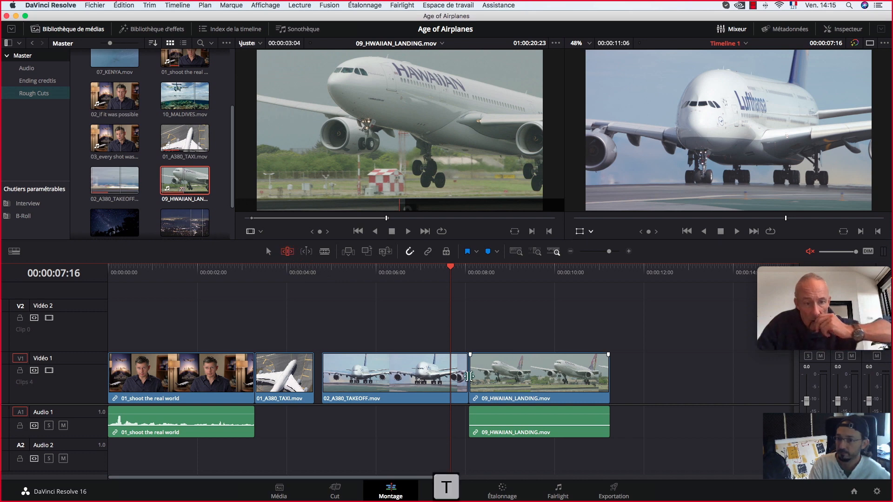
pyautogui.moveTo(470, 376); pyautogui.dragTo(512, 377)
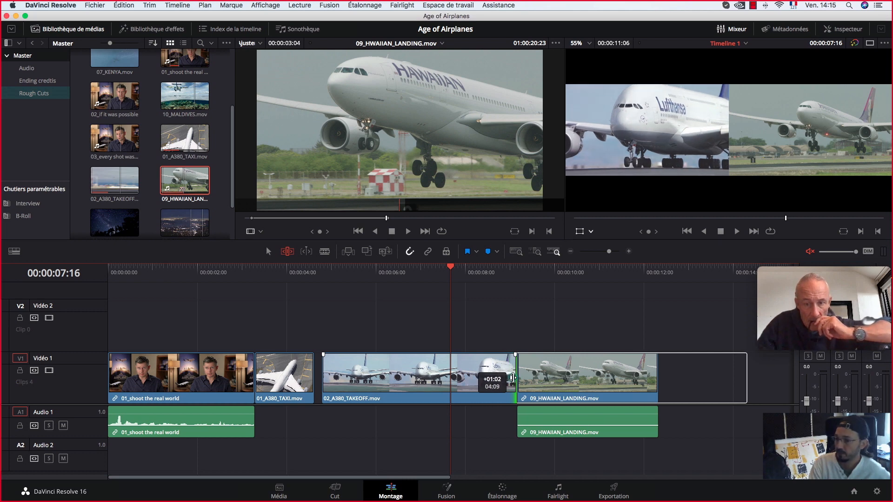
pyautogui.moveTo(512, 378)
pyautogui.mouseDown()
pyautogui.moveTo(522, 372)
pyautogui.moveTo(508, 371)
pyautogui.moveTo(559, 371)
pyautogui.moveTo(510, 373)
pyautogui.mouseUp()
pyautogui.click(524, 373)
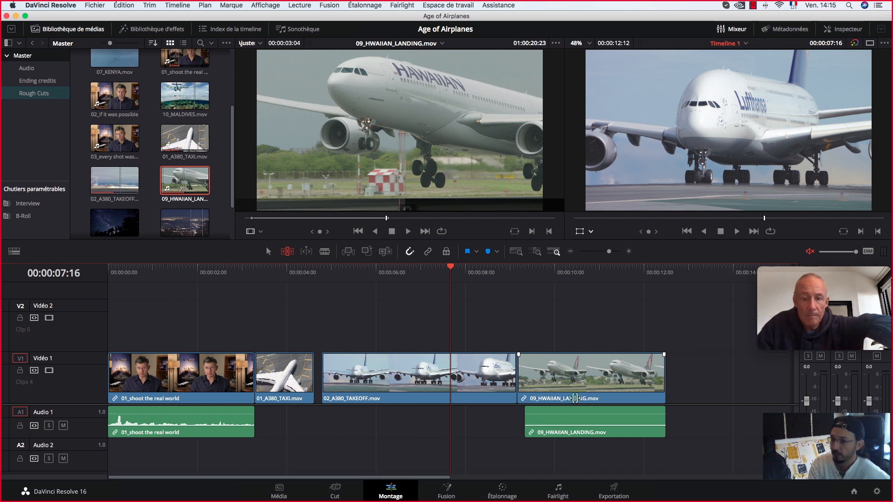
# With the playhead at 00:00:09:04, slide the 09_HWAIIAN_LANDING video four frames later and delete its audio clip from Audio 1.
pyautogui.click(517, 270)
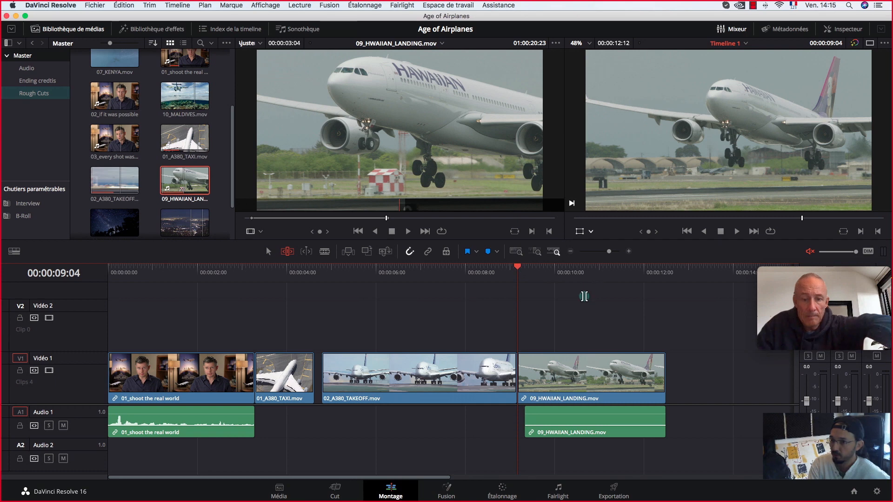
pyautogui.click(571, 398)
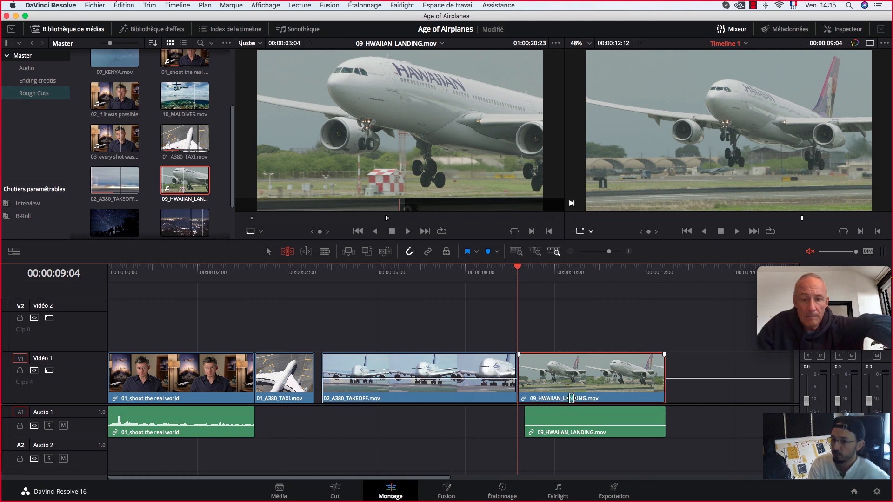
pyautogui.moveTo(571, 398)
pyautogui.mouseDown()
pyautogui.moveTo(593, 398)
pyautogui.moveTo(572, 399)
pyautogui.mouseUp()
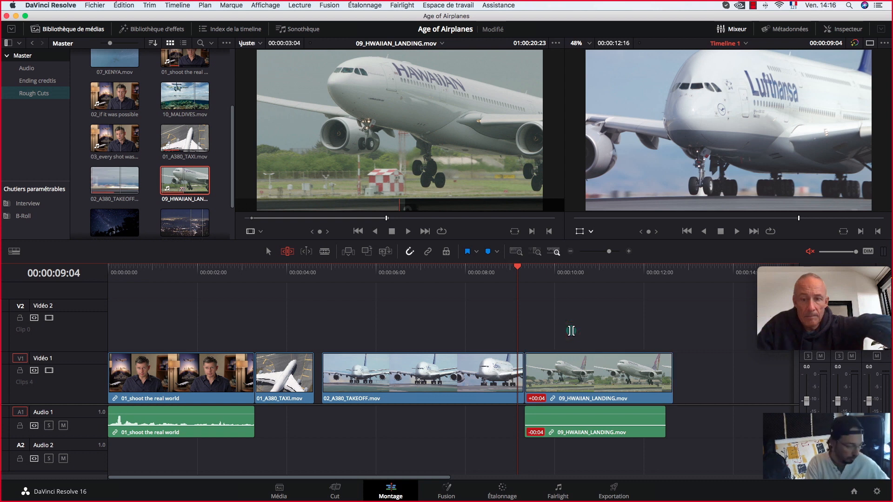
pyautogui.click(587, 436)
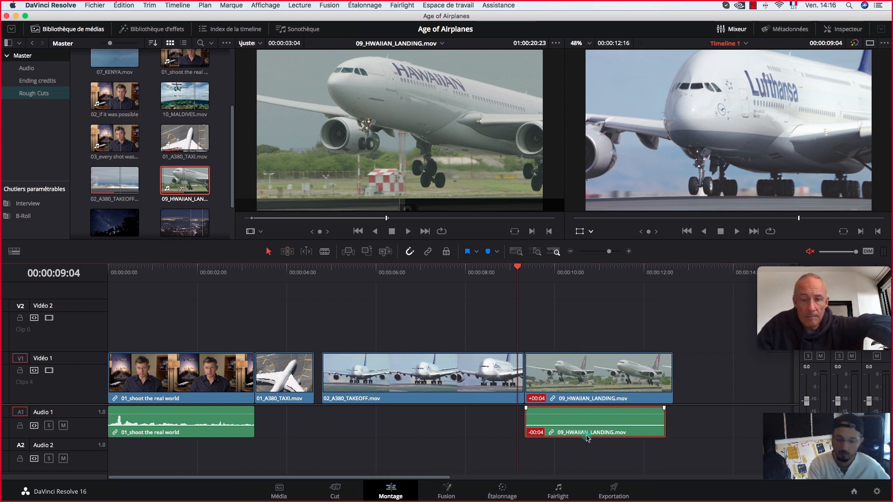
pyautogui.press('Delete')
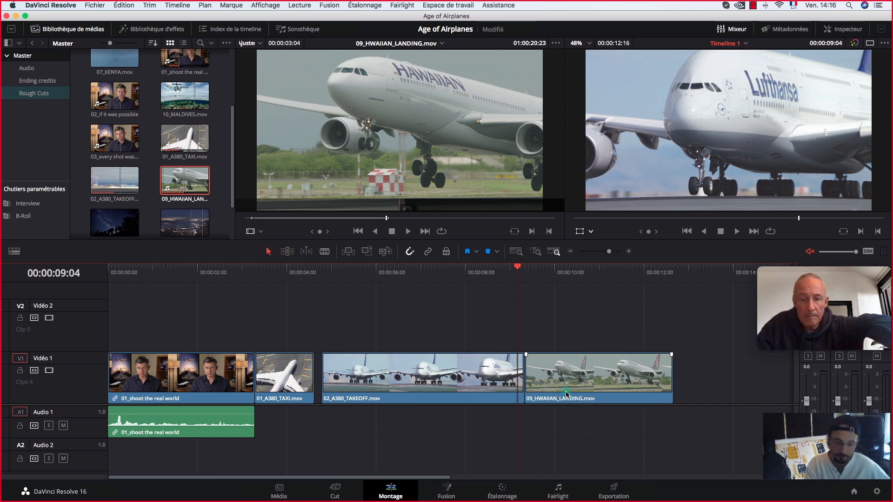
# In Trim Edit mode, slide the 09_HWAIIAN_LANDING clip earlier so that it starts at 00:00:08:21.
pyautogui.press('t')
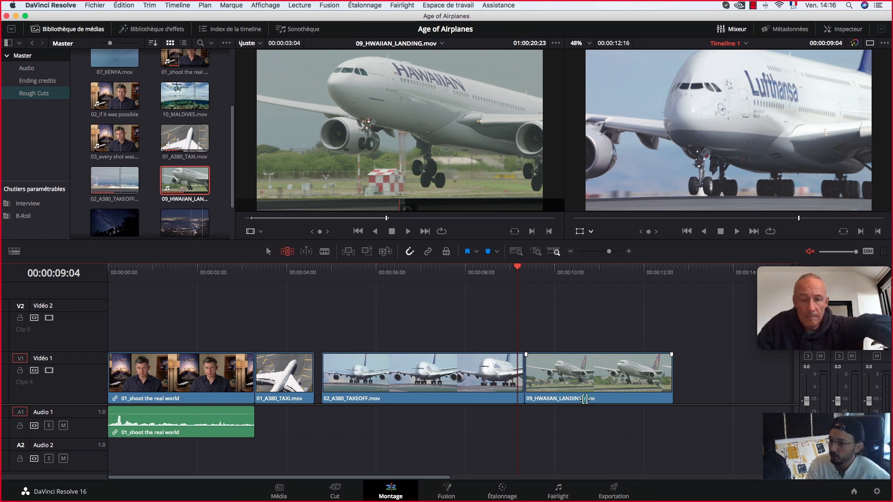
pyautogui.moveTo(585, 398); pyautogui.dragTo(609, 370)
pyautogui.click(608, 370)
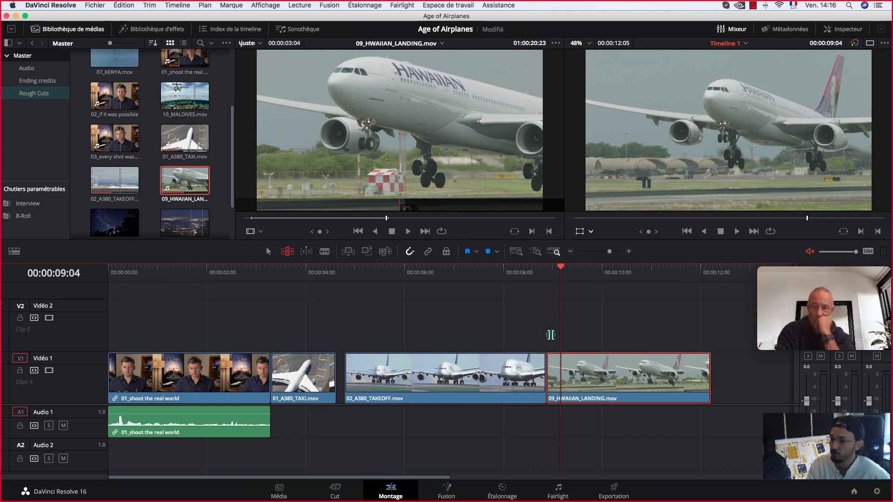
# Place the playhead at the start of 09_HWAIIAN_LANDING, at 00:00:08:21, and slip the clip's content within its current position.
pyautogui.click(560, 277)
pyautogui.click(548, 267)
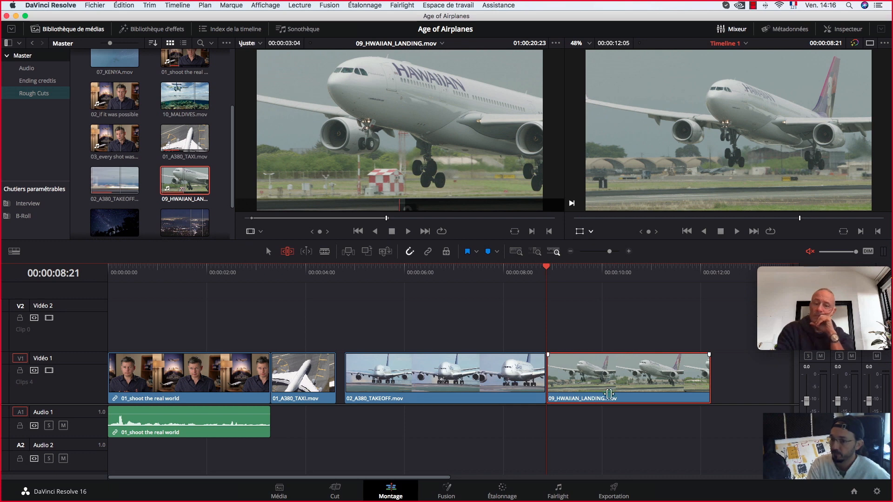
pyautogui.click(602, 377)
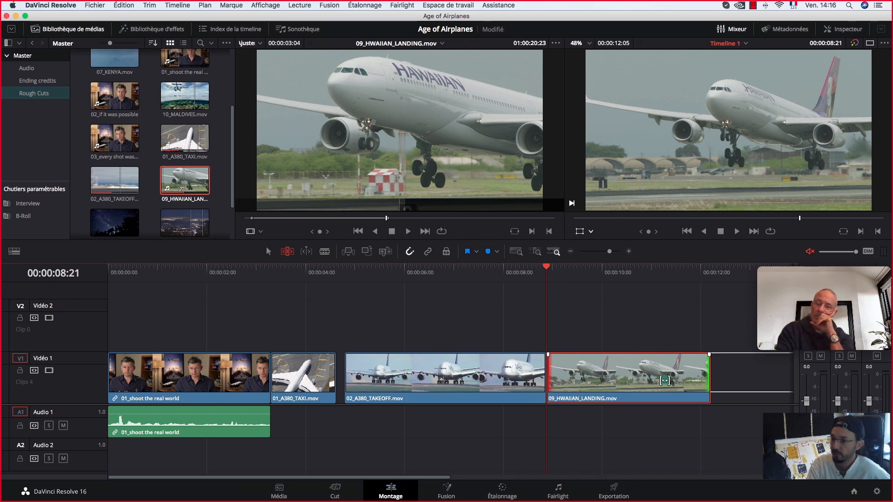
pyautogui.moveTo(603, 373)
pyautogui.mouseDown()
pyautogui.moveTo(542, 367)
pyautogui.moveTo(600, 365)
pyautogui.mouseUp()
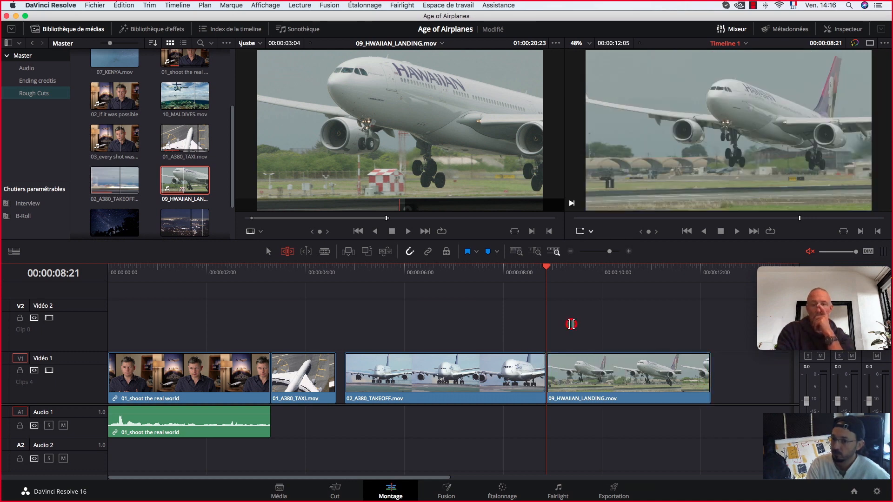
# With the Selection tool, extend the end of 09_HWAIIAN_LANDING by about seven frames.
pyautogui.click(268, 251)
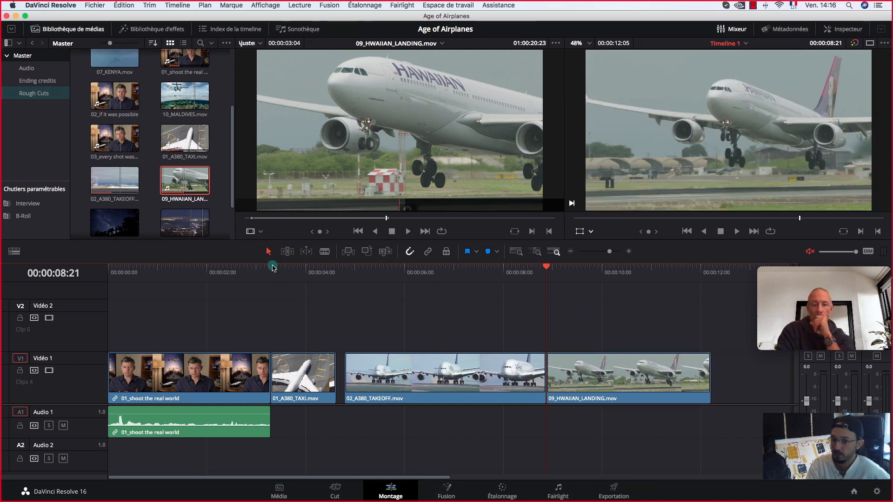
pyautogui.click(551, 368)
pyautogui.moveTo(560, 369)
pyautogui.mouseDown()
pyautogui.moveTo(578, 372)
pyautogui.moveTo(555, 372)
pyautogui.mouseUp()
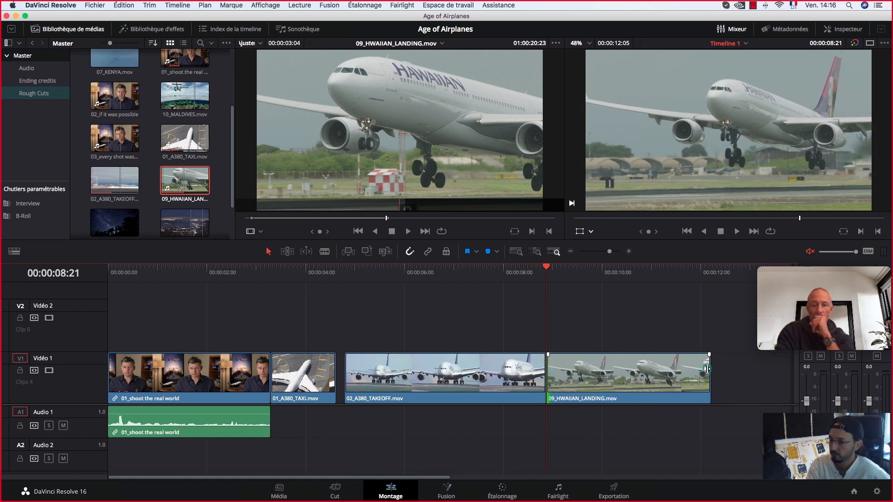
pyautogui.moveTo(706, 369); pyautogui.dragTo(723, 374)
pyautogui.moveTo(550, 370)
pyautogui.mouseDown()
pyautogui.moveTo(542, 370)
pyautogui.moveTo(600, 371)
pyautogui.moveTo(541, 371)
pyautogui.mouseUp()
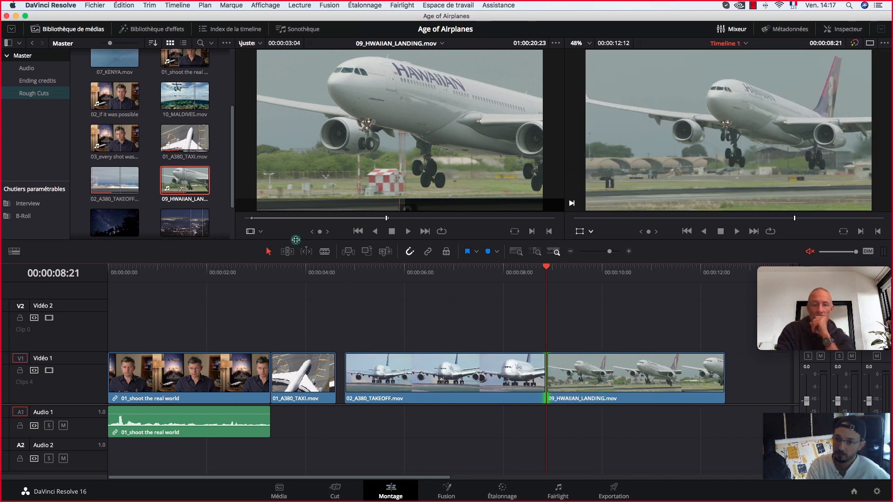
# In Trim Edit mode, ripple-trim the cut between 02_A380_TAKEOFF and 09_HWAIIAN_LANDING, and extend the landing clip's end by about nine frames.
pyautogui.click(287, 252)
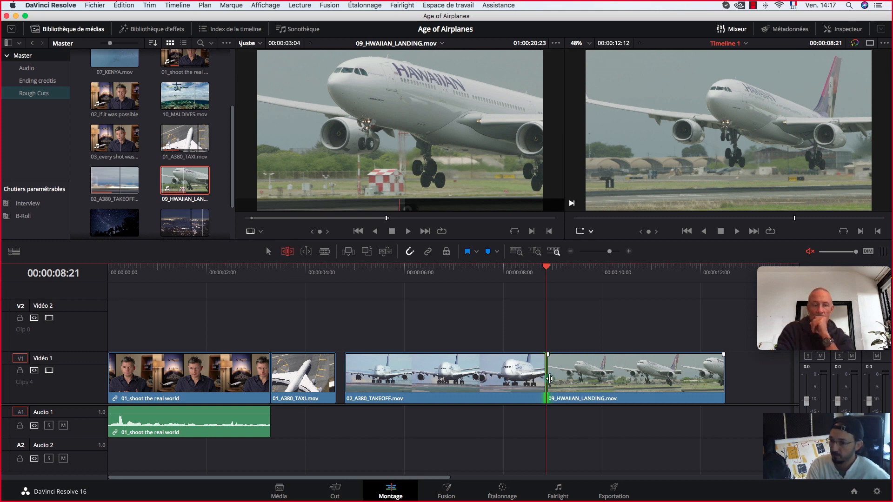
pyautogui.moveTo(547, 378)
pyautogui.mouseDown()
pyautogui.moveTo(577, 378)
pyautogui.moveTo(556, 380)
pyautogui.mouseUp()
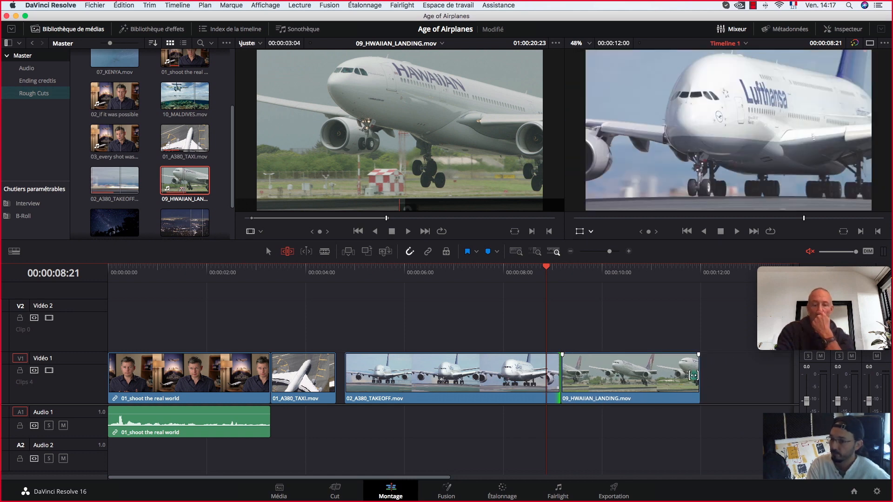
pyautogui.moveTo(693, 374); pyautogui.dragTo(718, 375)
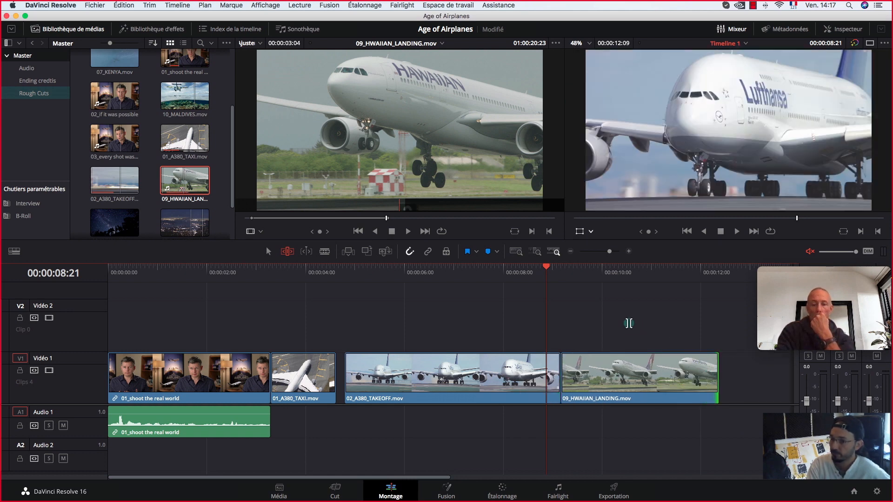
# Slide 09_HWAIIAN_LANDING about seven frames earlier to start at 00:00:08:21, and slip its content by about +00:20.
pyautogui.moveTo(633, 397); pyautogui.dragTo(617, 396)
pyautogui.moveTo(644, 396); pyautogui.dragTo(638, 367)
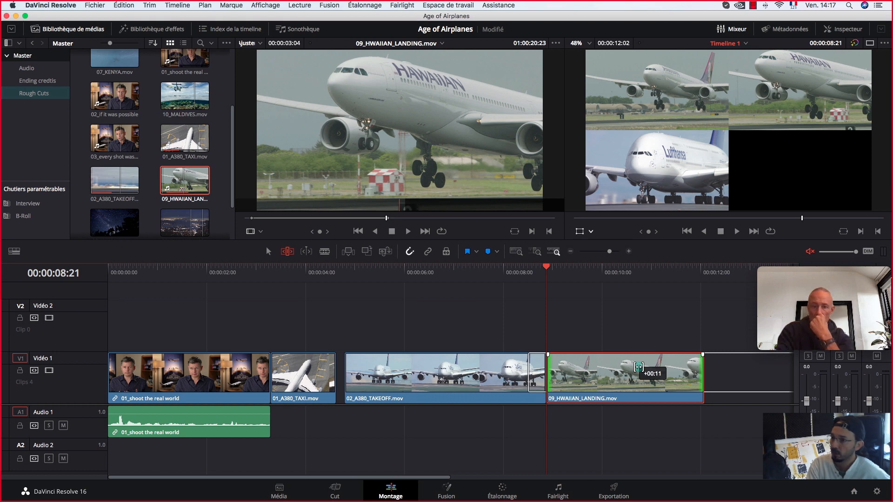
pyautogui.moveTo(638, 367)
pyautogui.mouseDown()
pyautogui.moveTo(654, 367)
pyautogui.moveTo(631, 369)
pyautogui.mouseUp()
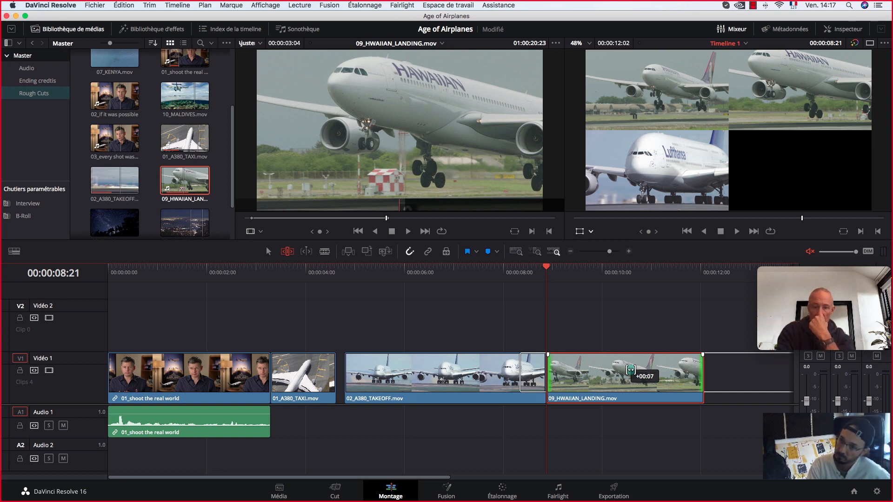
pyautogui.moveTo(631, 369); pyautogui.dragTo(661, 368)
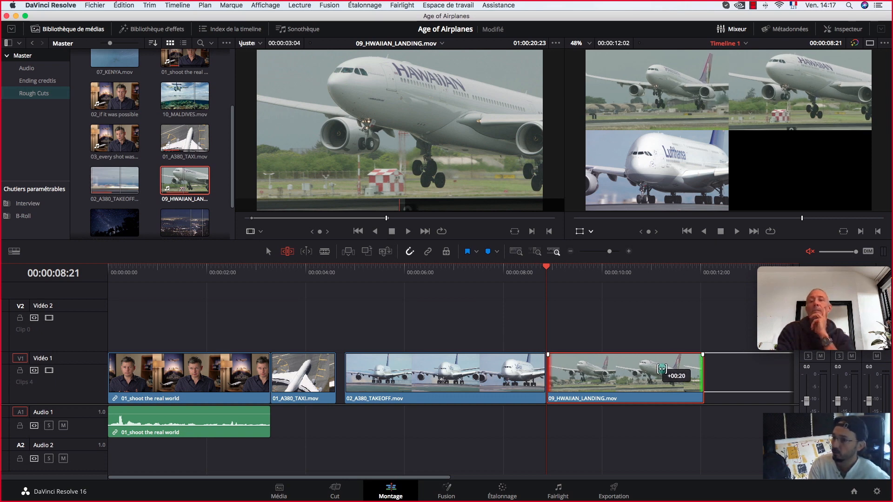
pyautogui.moveTo(661, 368); pyautogui.dragTo(662, 368)
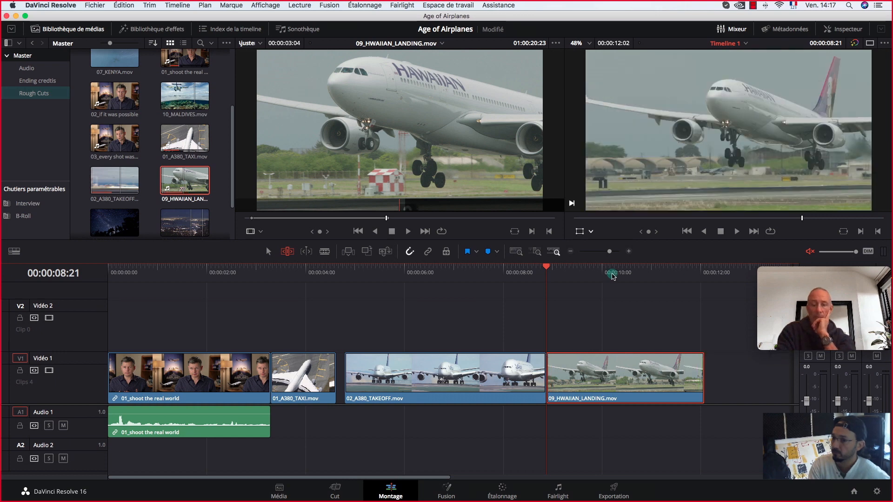
# Play the timeline across the cut from 02_A380_TAKEOFF to 09_HWAIIAN_LANDING, and save the project.
pyautogui.click(497, 269)
pyautogui.press('space')
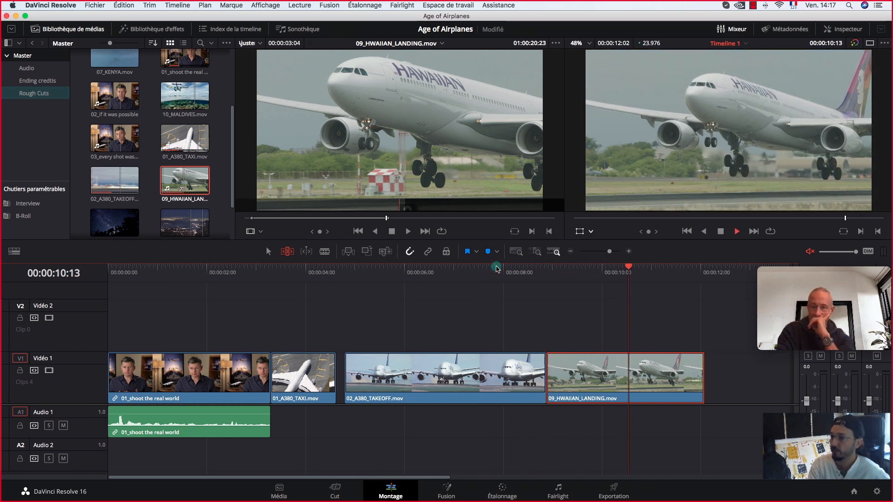
pyautogui.press('space')
pyautogui.press('super+s')
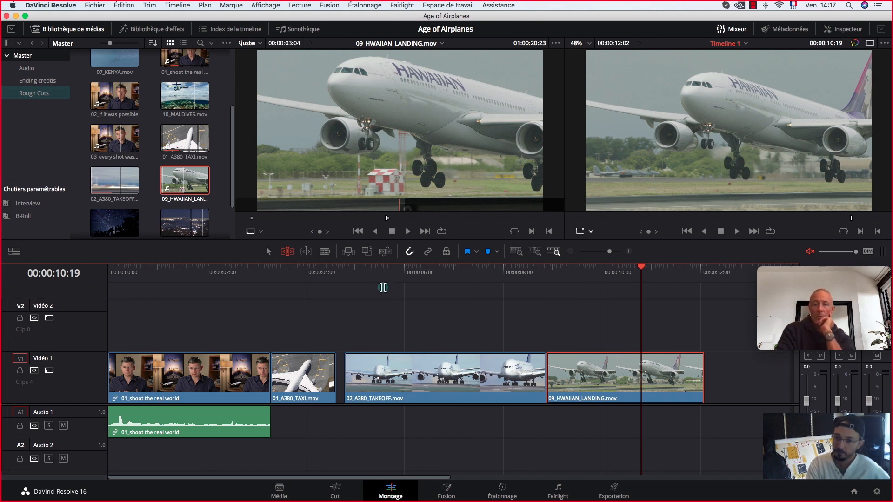